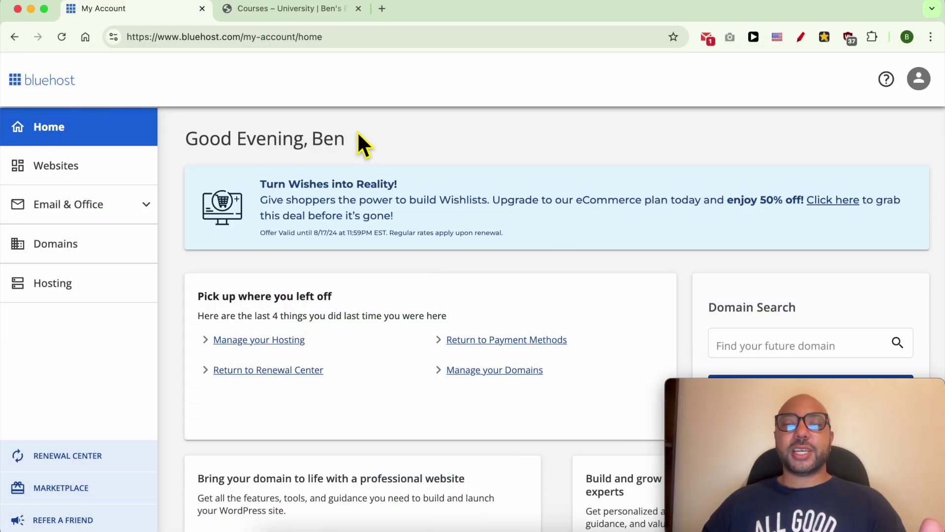
# - Open the Websites page listing the account's hosted sites
pyautogui.click(81, 176)
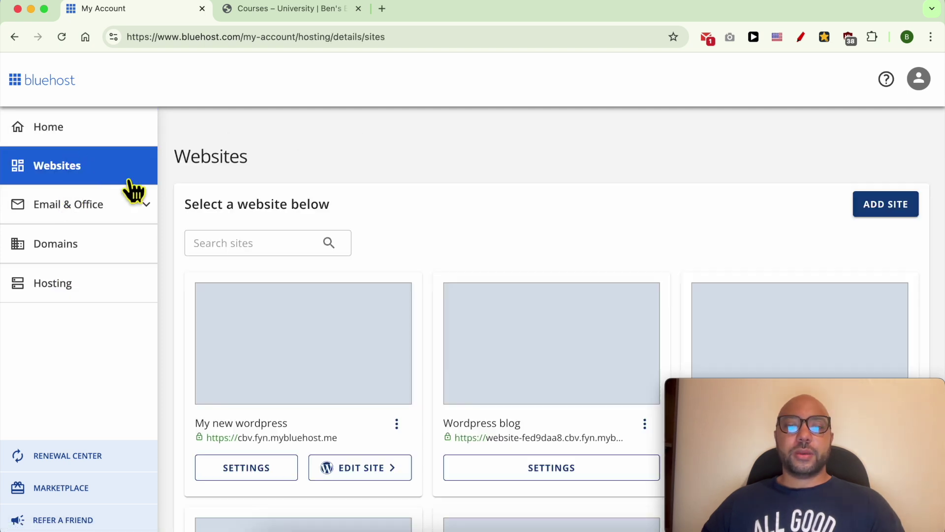
pyautogui.scroll(-3, 411, 260)
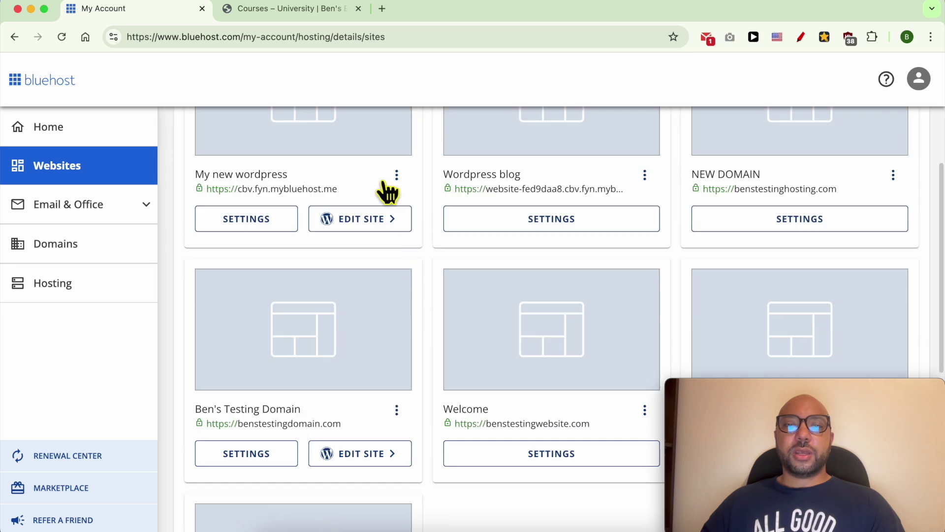
pyautogui.scroll(-1, 411, 374)
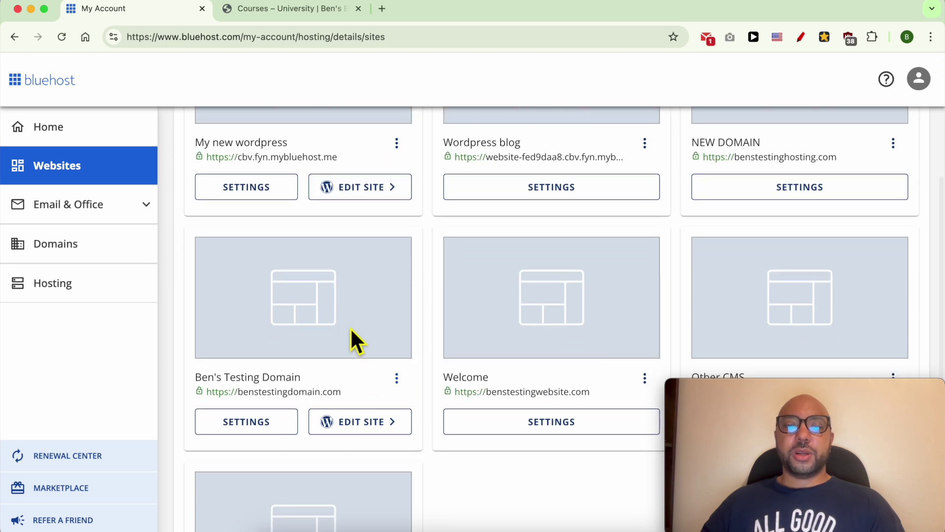
# - Open Ben's Testing Domain settings overview, then switch to the University courses tab
pyautogui.click(396, 380)
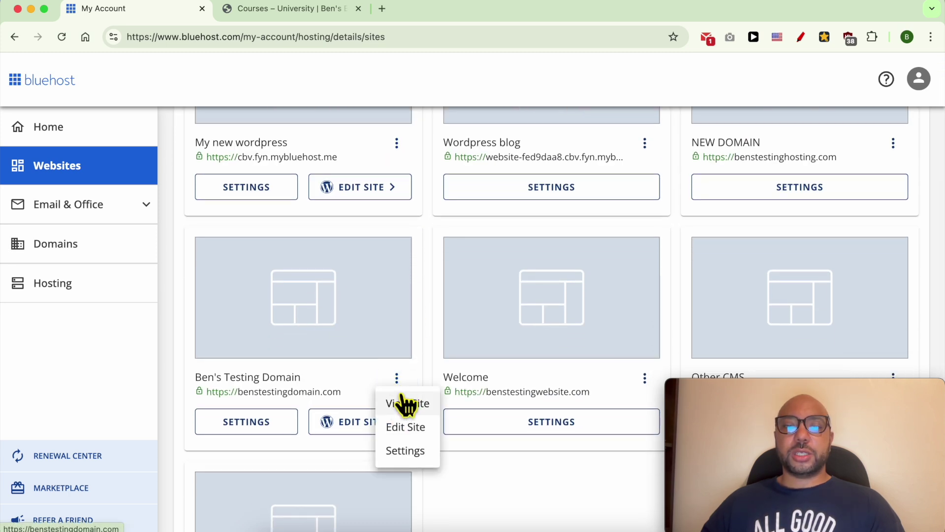
pyautogui.click(399, 456)
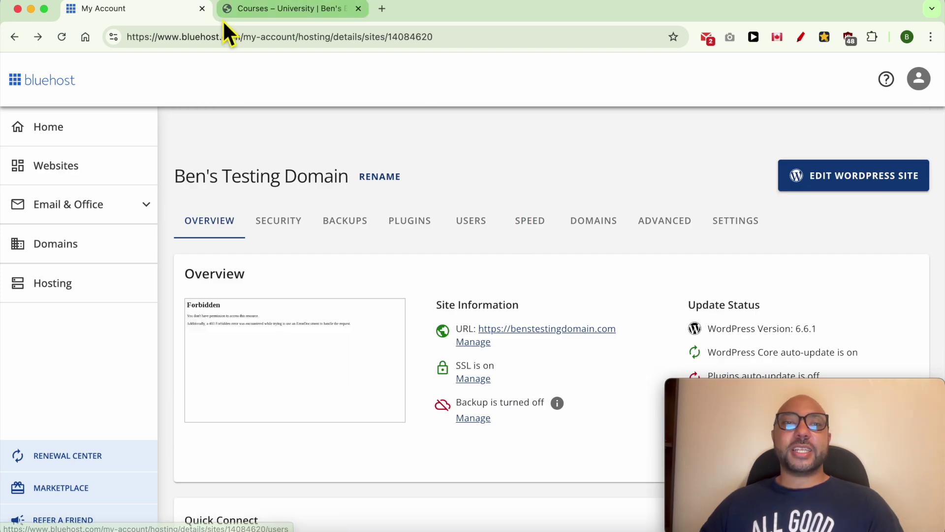
pyautogui.click(238, 9)
# - Open the Bluehost Shared Hosting Explained course and expand Website Setup and Email Management lessons
pyautogui.moveTo(80, 103); pyautogui.dragTo(162, 106)
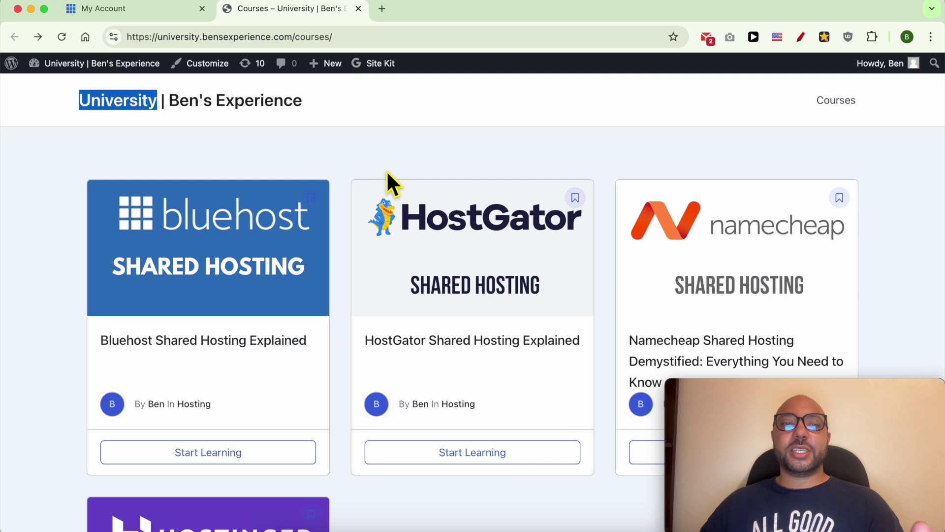
pyautogui.click(239, 251)
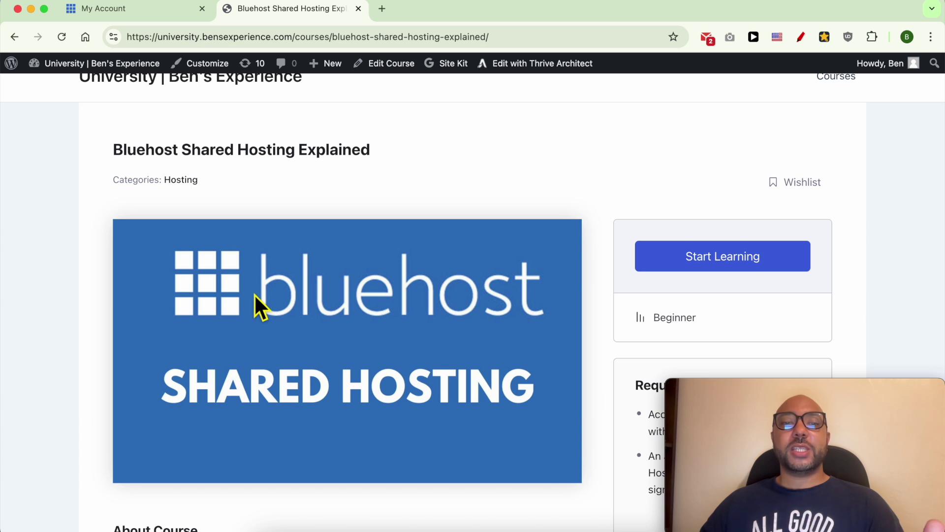
pyautogui.scroll(-5, 281, 332)
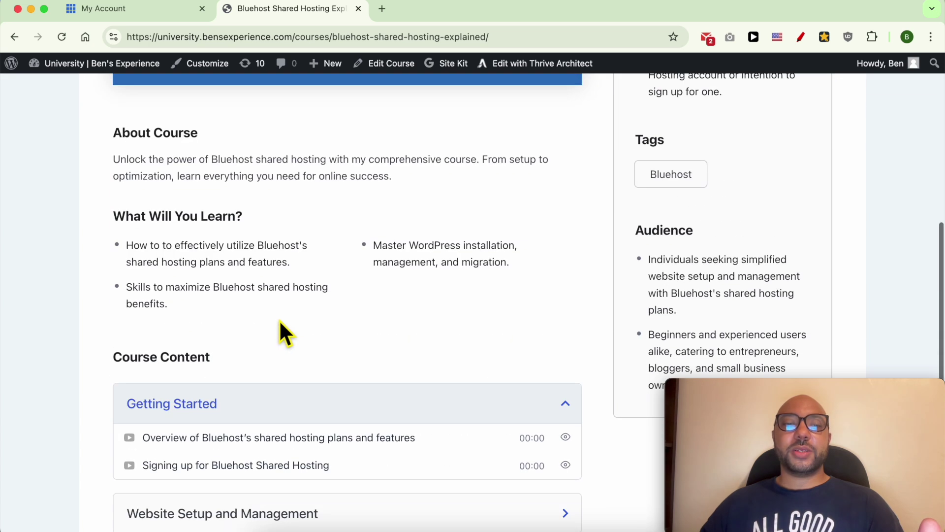
pyautogui.scroll(-3, 243, 323)
pyautogui.click(210, 294)
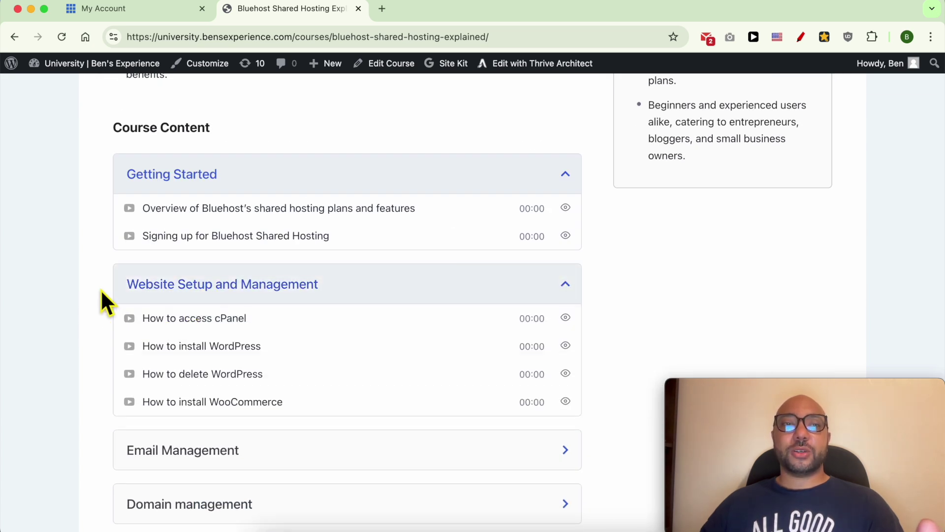
pyautogui.scroll(-3, 102, 289)
pyautogui.click(185, 269)
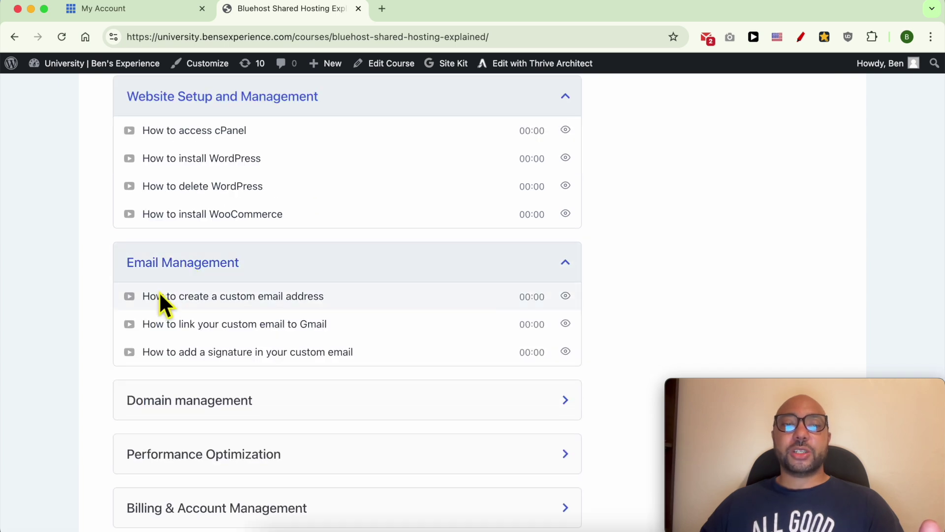
pyautogui.scroll(-2, 159, 292)
# - Expand Domain management, Performance Optimization and Billing lessons, then return to My Account
pyautogui.click(183, 317)
pyautogui.scroll(-1, 213, 332)
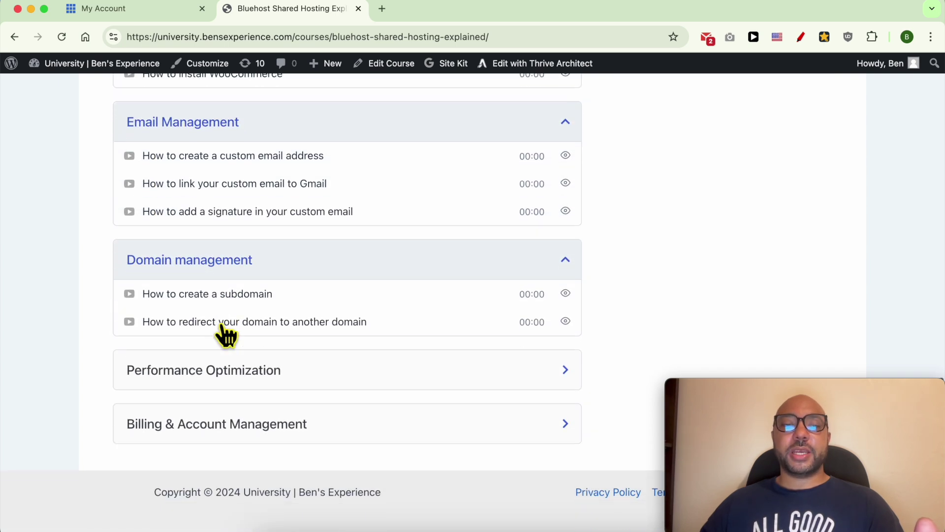
pyautogui.click(235, 372)
pyautogui.scroll(-2, 234, 373)
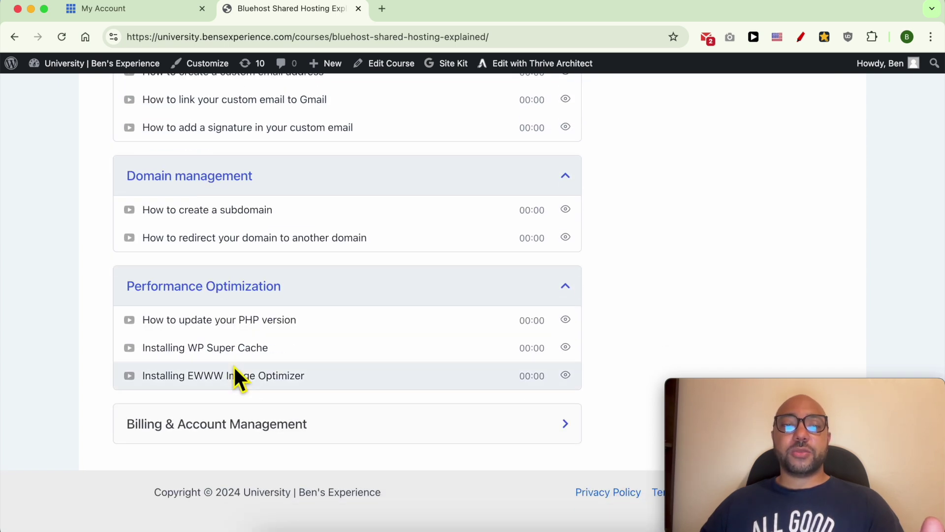
pyautogui.click(226, 430)
pyautogui.scroll(-2, 278, 369)
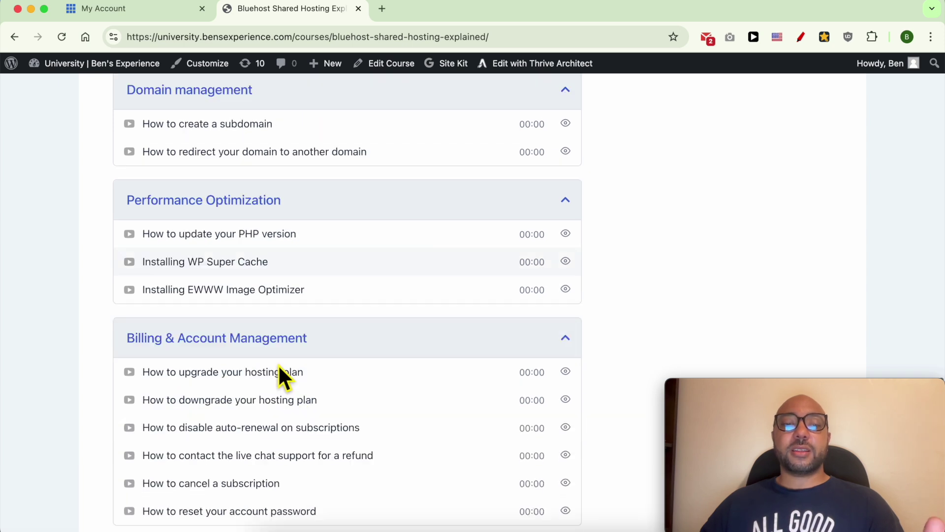
pyautogui.scroll(-2, 185, 333)
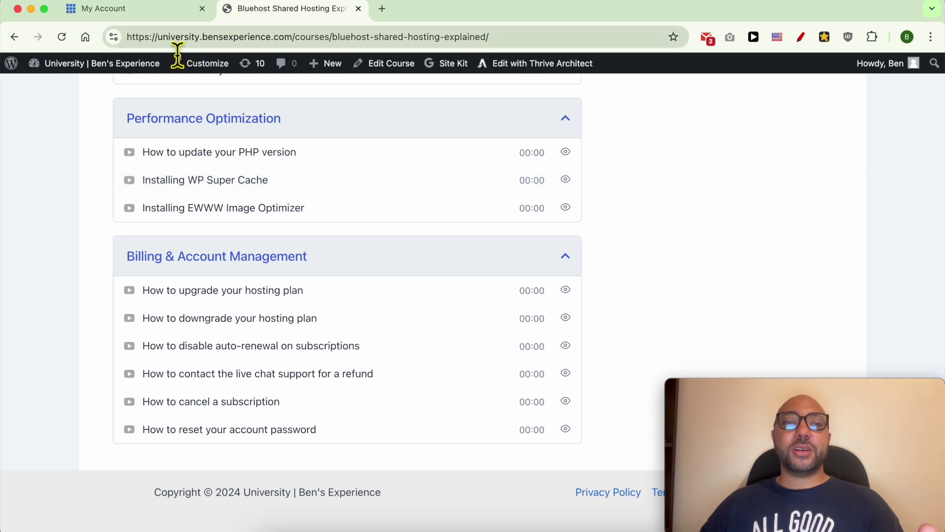
pyautogui.moveTo(158, 43); pyautogui.dragTo(295, 46)
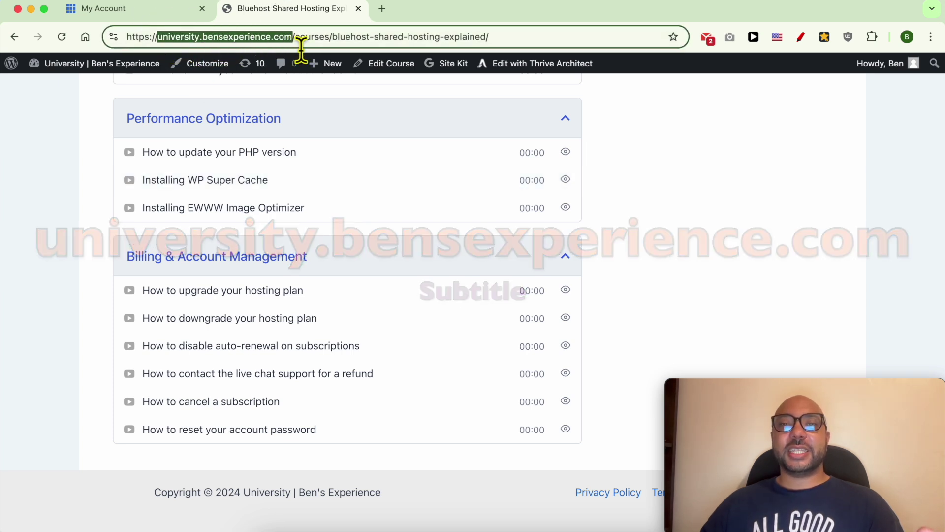
pyautogui.click(167, 9)
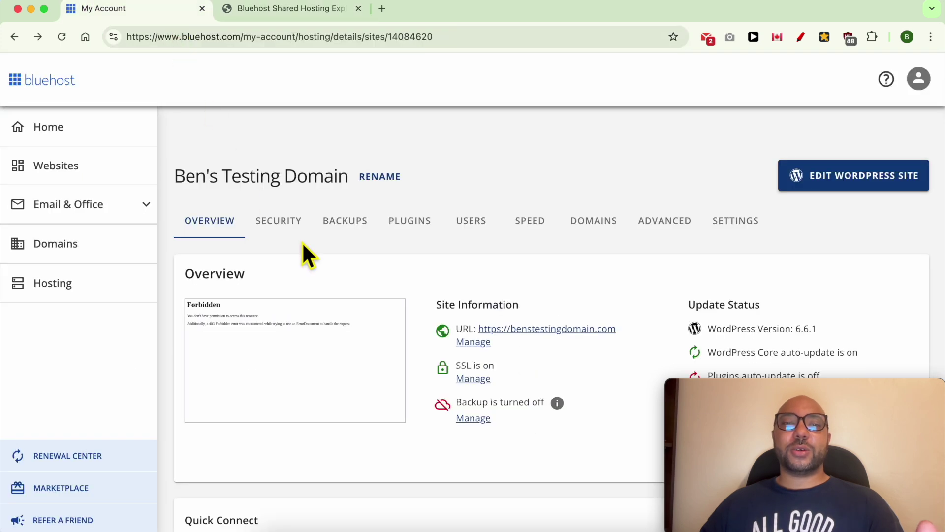
# - Show the site's domains and open the temporary URL and benstestingdomain.com in new tabs
pyautogui.click(586, 231)
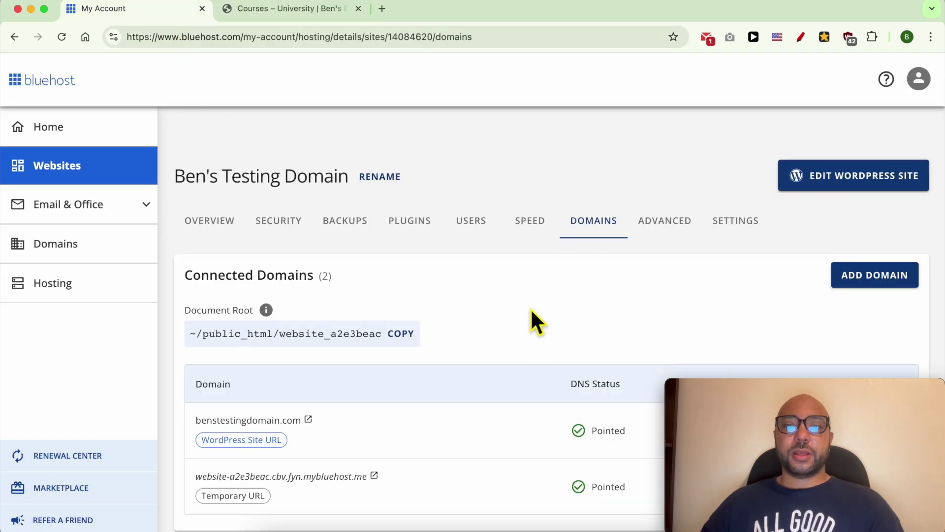
pyautogui.scroll(-3, 530, 307)
pyautogui.moveTo(422, 300)
pyautogui.mouseDown()
pyautogui.moveTo(228, 259)
pyautogui.moveTo(197, 243)
pyautogui.mouseUp()
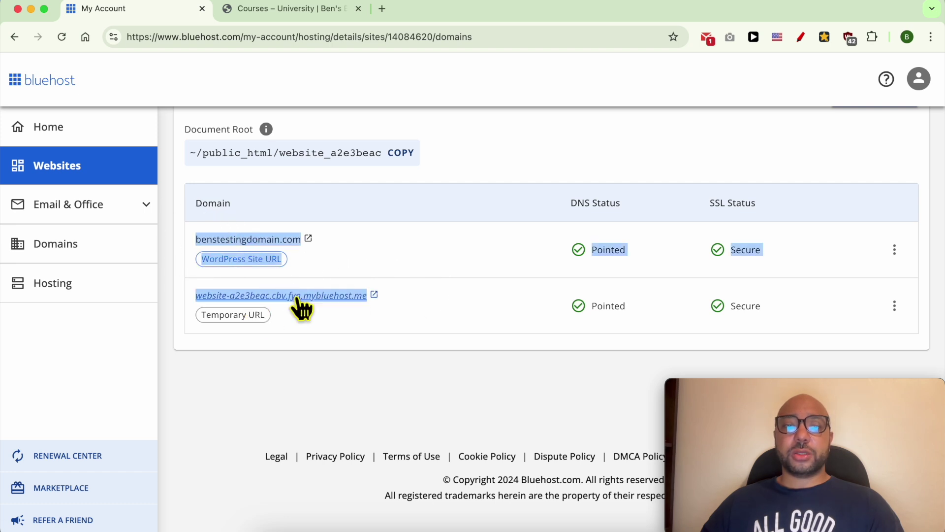
pyautogui.click(308, 240)
pyautogui.click(143, 6)
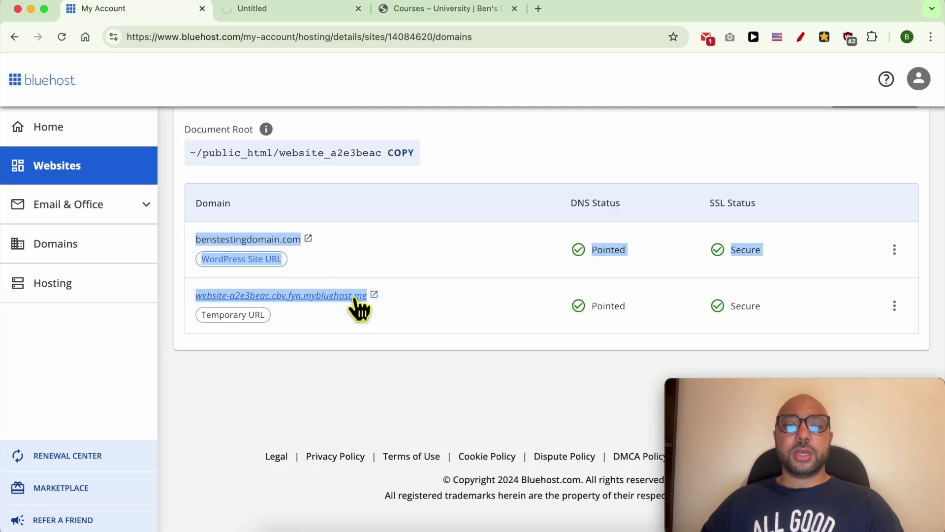
pyautogui.click(373, 295)
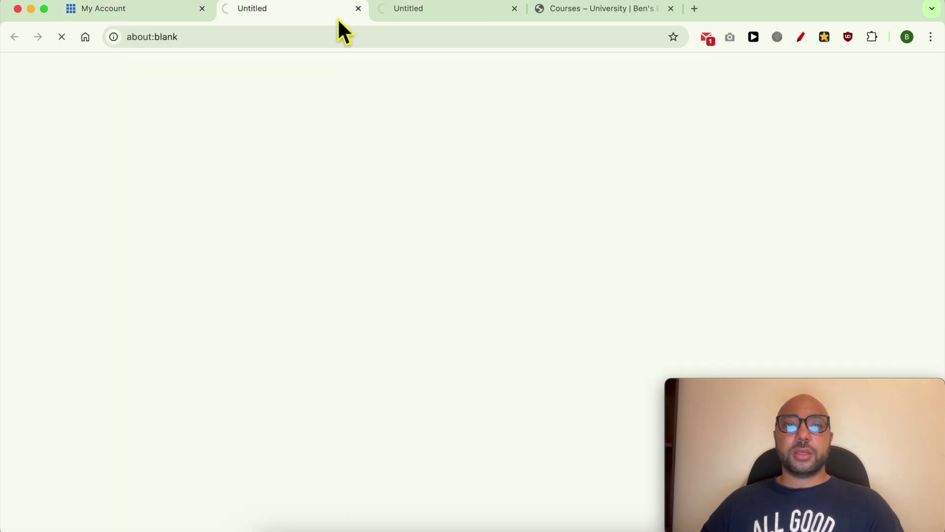
# - View the temporary URL and live benstestingdomain.com tabs, then return to the domains page
pyautogui.click(391, 15)
pyautogui.click(302, 11)
pyautogui.click(401, 10)
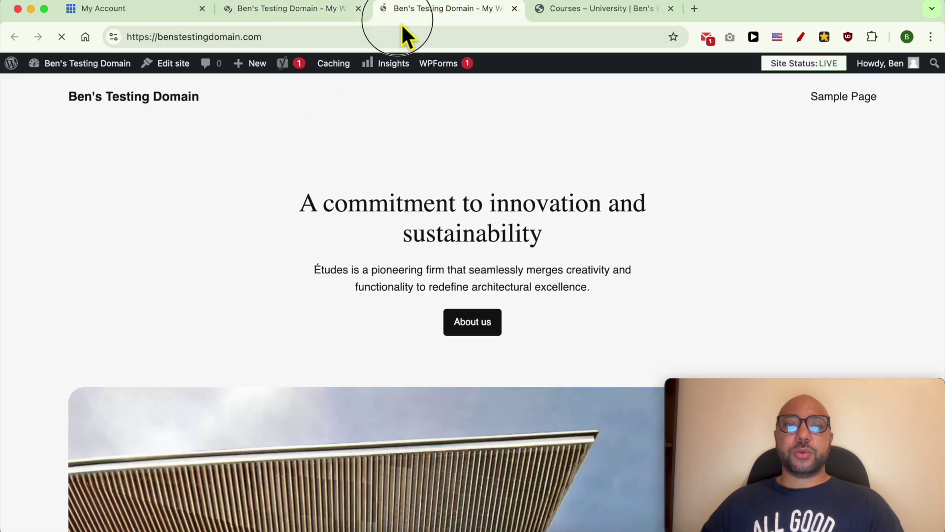
pyautogui.click(155, 9)
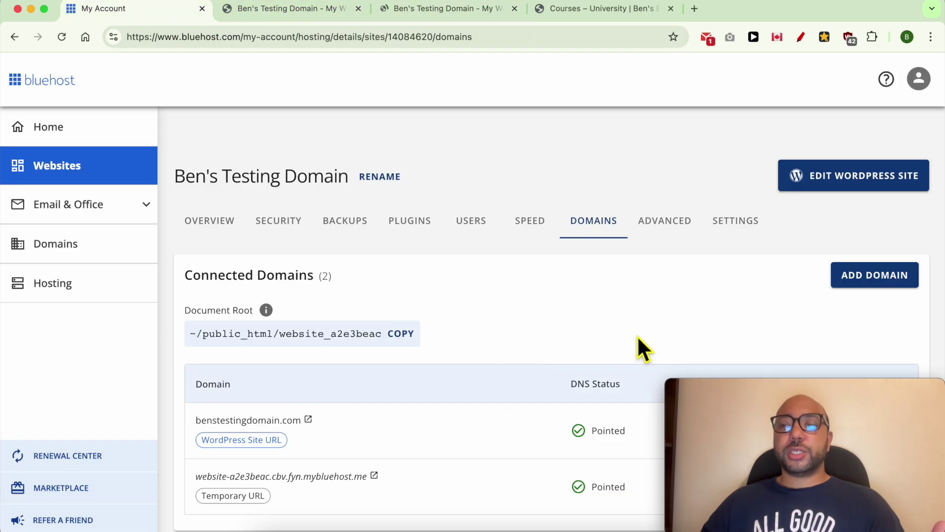
# - Add benstestingdomain2.com as a new domain for Ben's Testing Domain
pyautogui.click(870, 281)
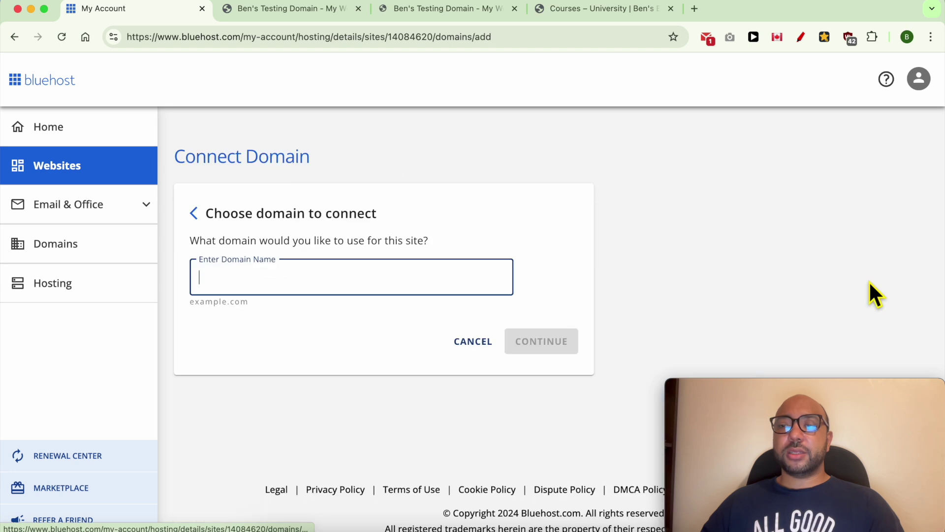
pyautogui.click(306, 294)
pyautogui.write('benstesting')
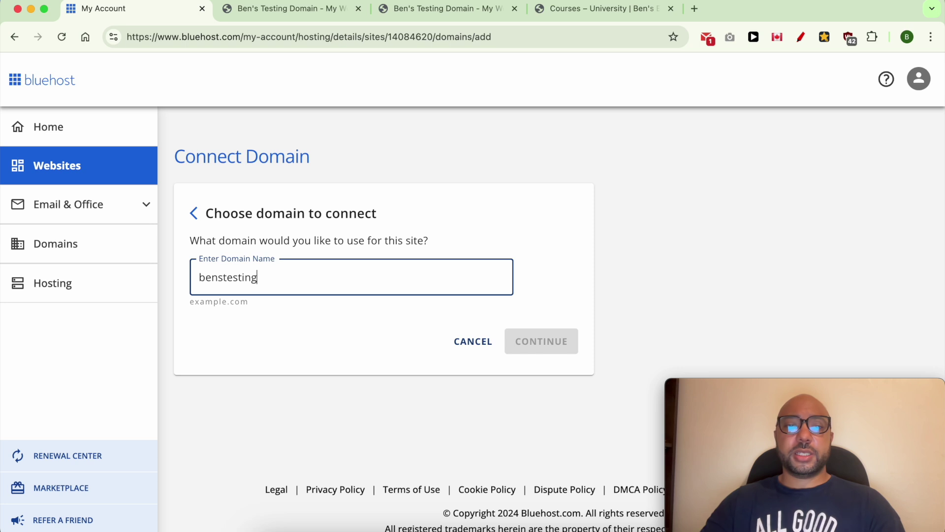
pyautogui.write('domain2.com')
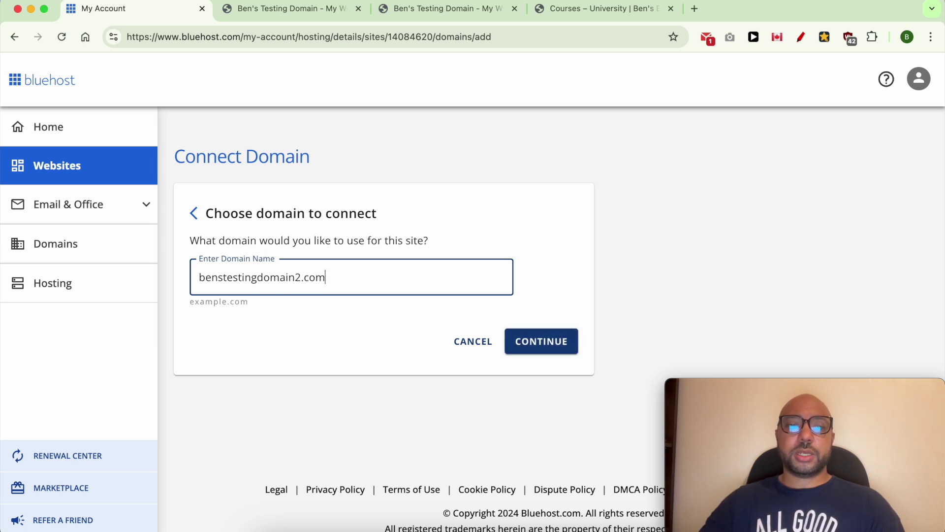
pyautogui.click(533, 342)
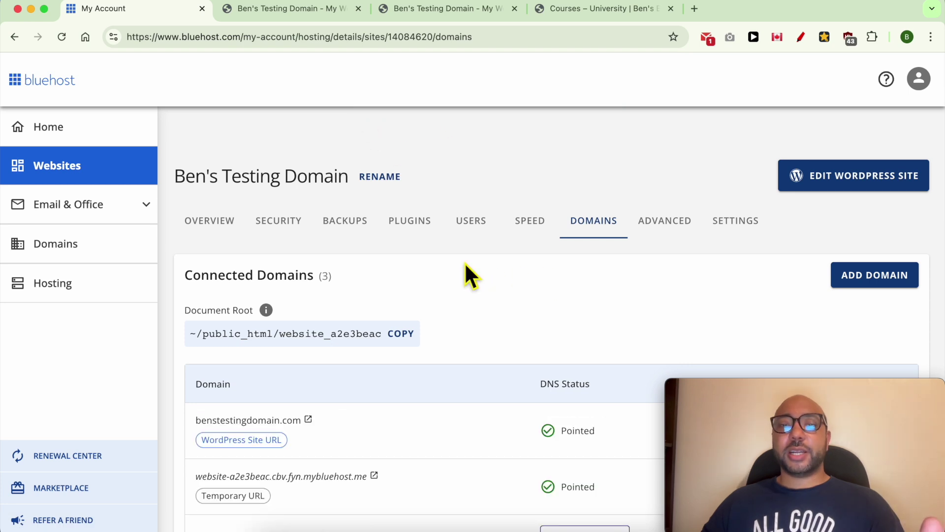
pyautogui.scroll(-3, 476, 273)
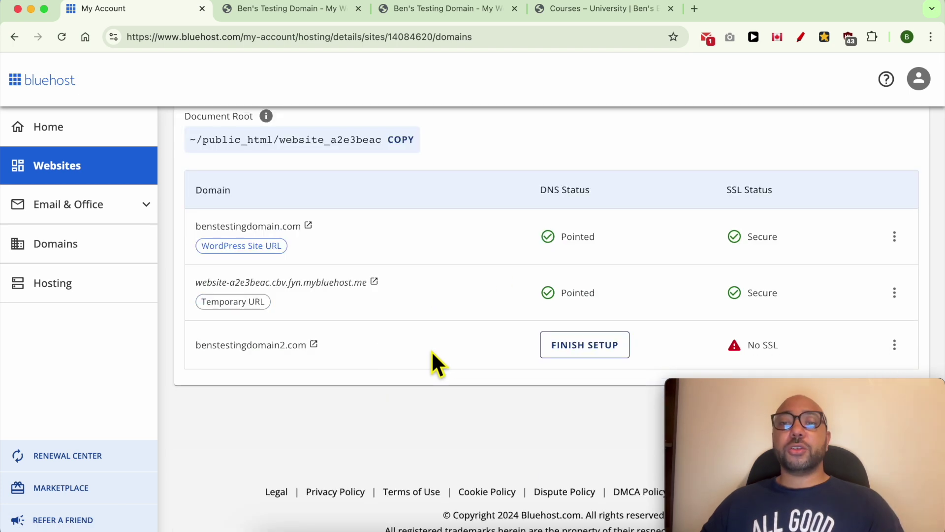
# - Open Finish Setup for benstestingdomain2.com to show its ns1/ns2 name server instructions
pyautogui.click(566, 354)
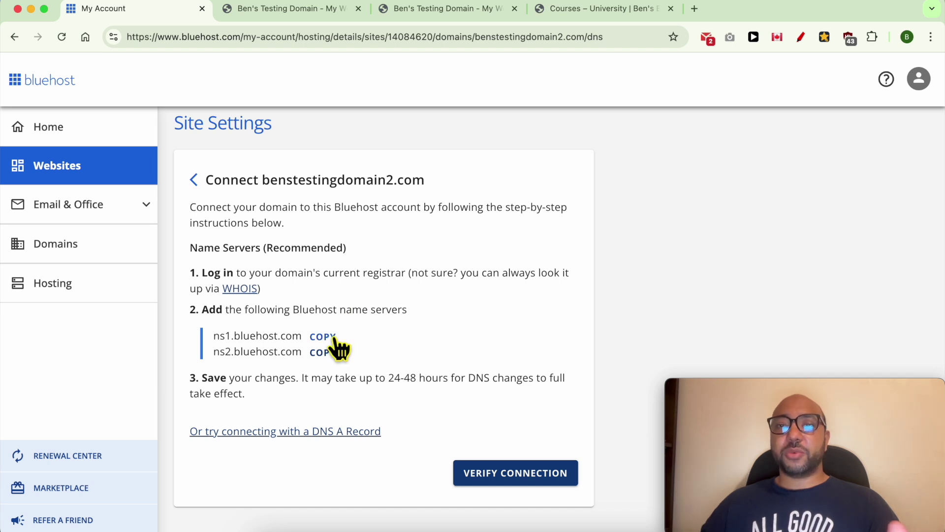
pyautogui.tripleClick(274, 345)
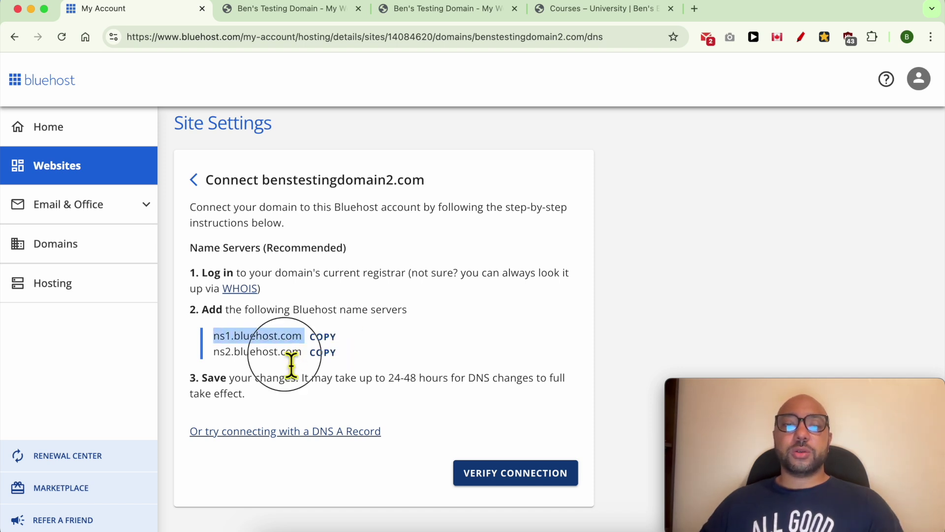
pyautogui.tripleClick(292, 364)
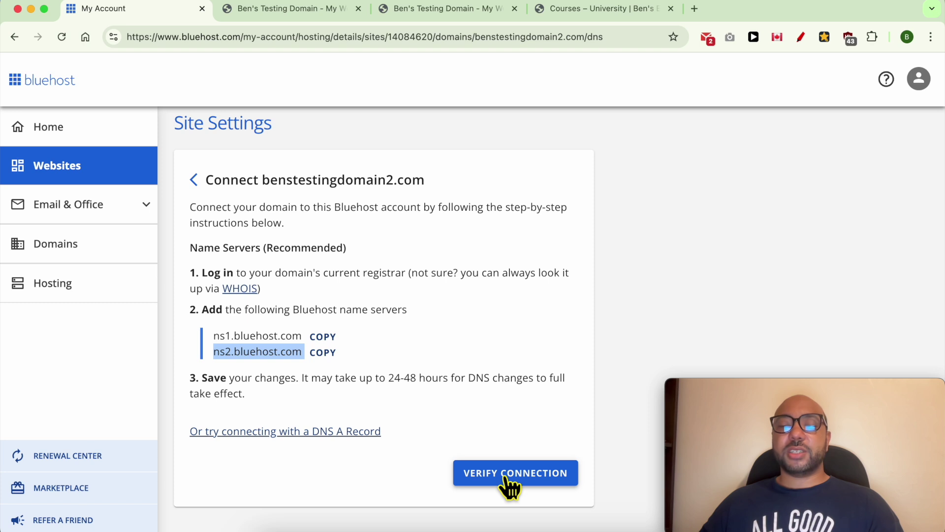